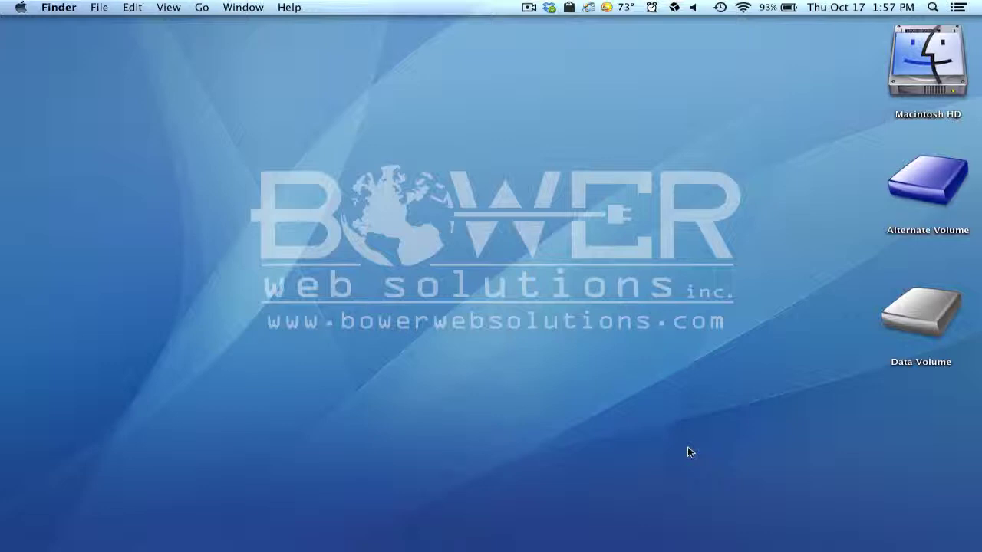
# Step: Switch to Safari and log in to the demo site's WordPress admin from its Meta links, using the prefilled credentials
pyautogui.press('super+Tab')
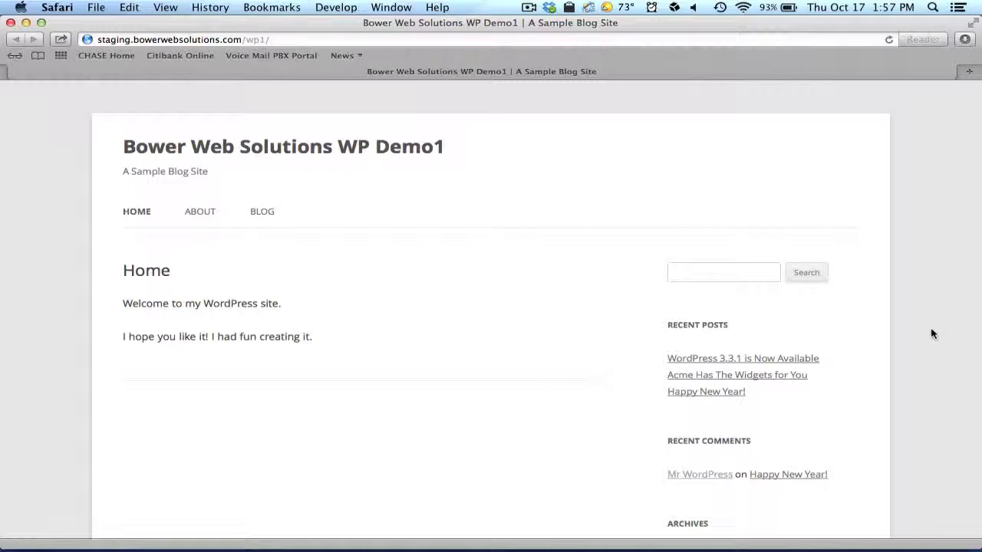
pyautogui.scroll(-5, 932, 334)
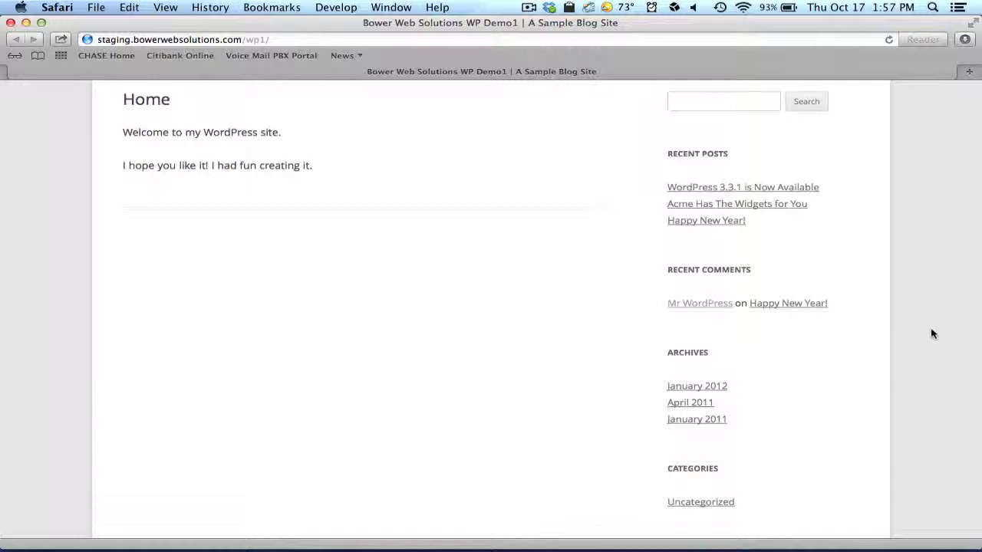
pyautogui.scroll(-1, 932, 333)
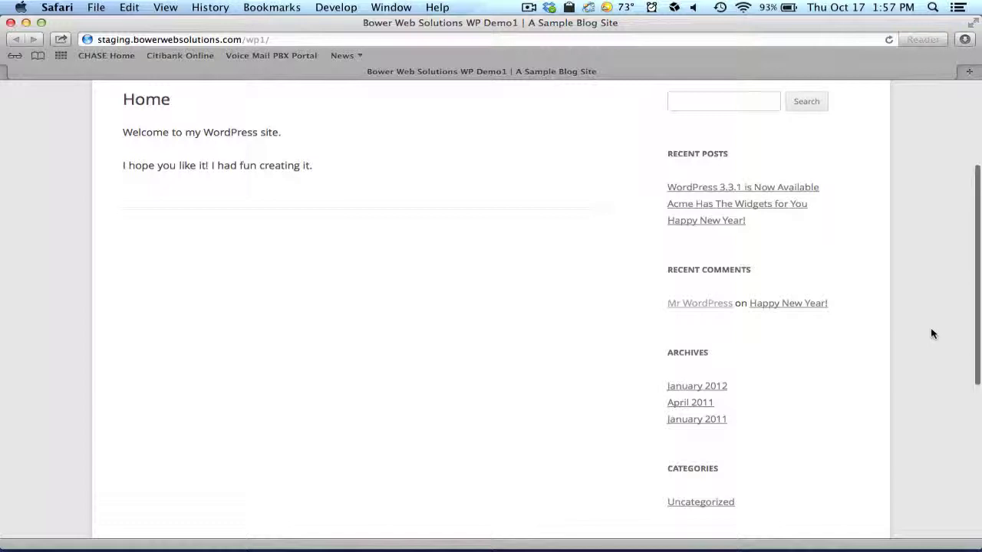
pyautogui.scroll(-4, 932, 329)
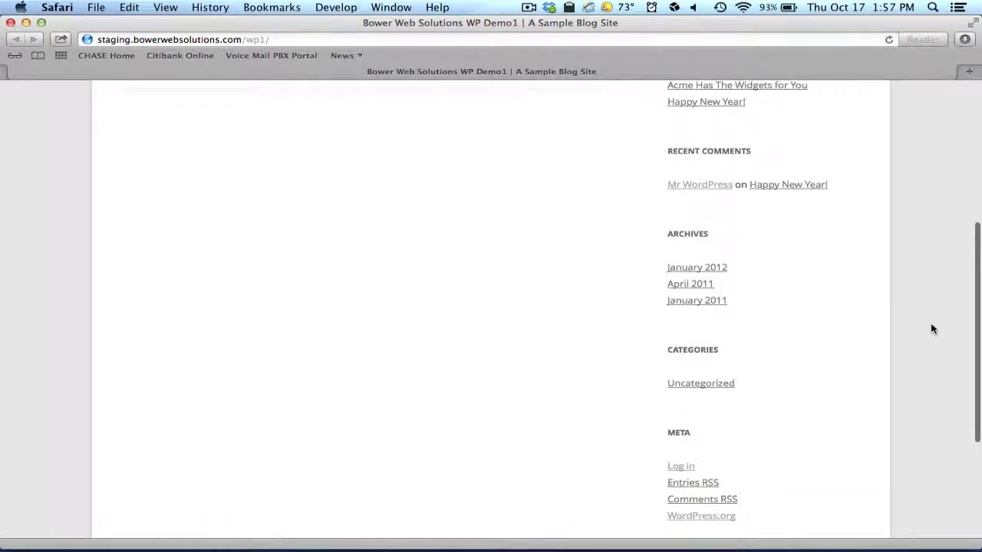
pyautogui.scroll(-2, 932, 330)
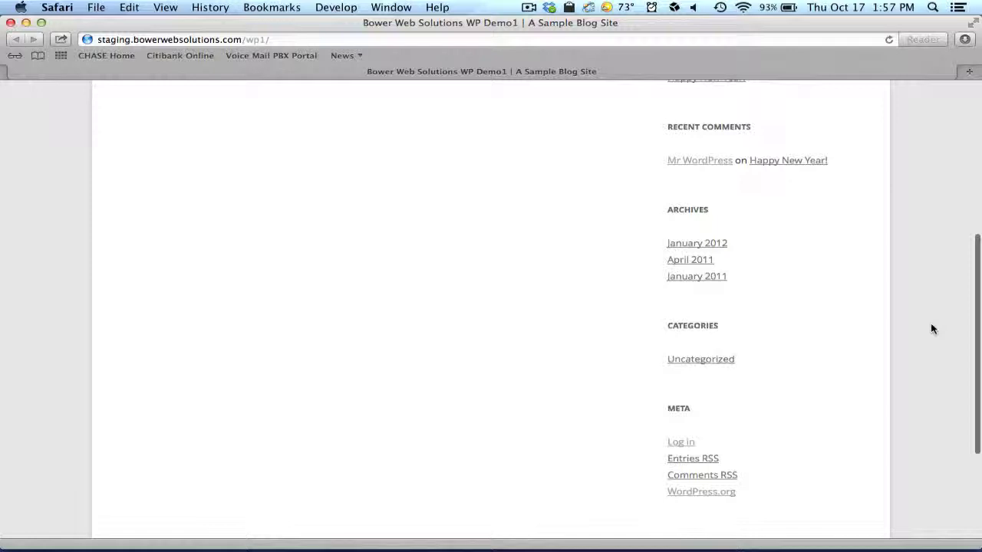
pyautogui.scroll(-3, 932, 329)
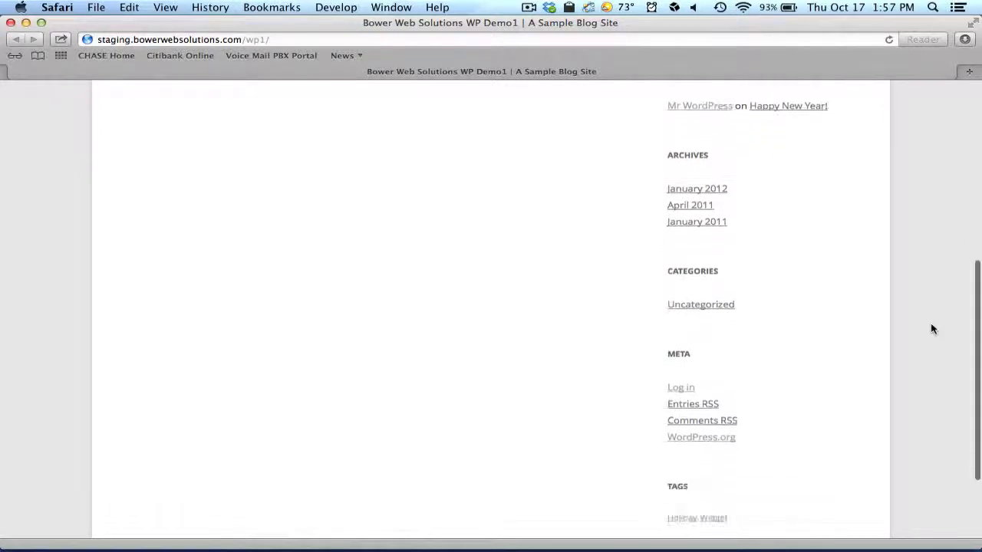
pyautogui.click(679, 393)
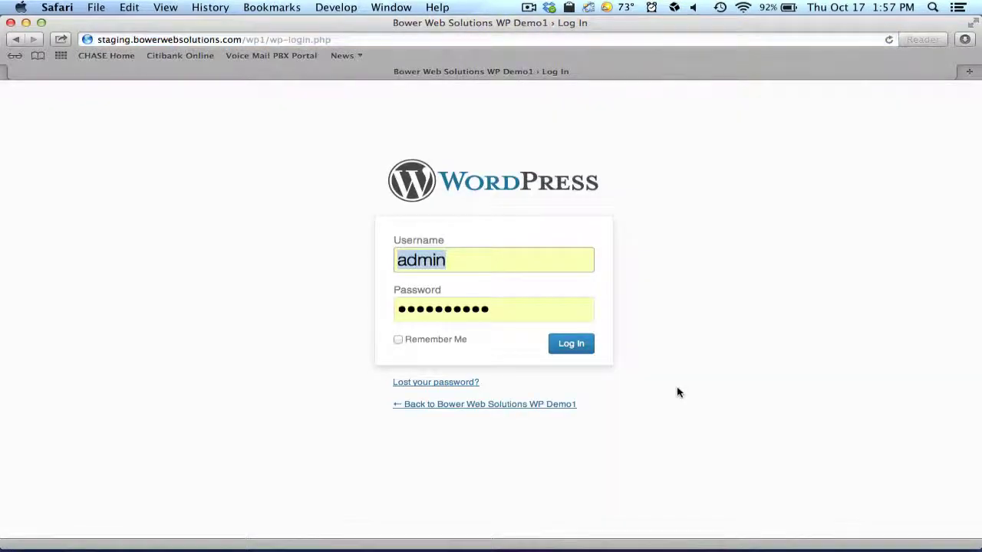
pyautogui.click(564, 342)
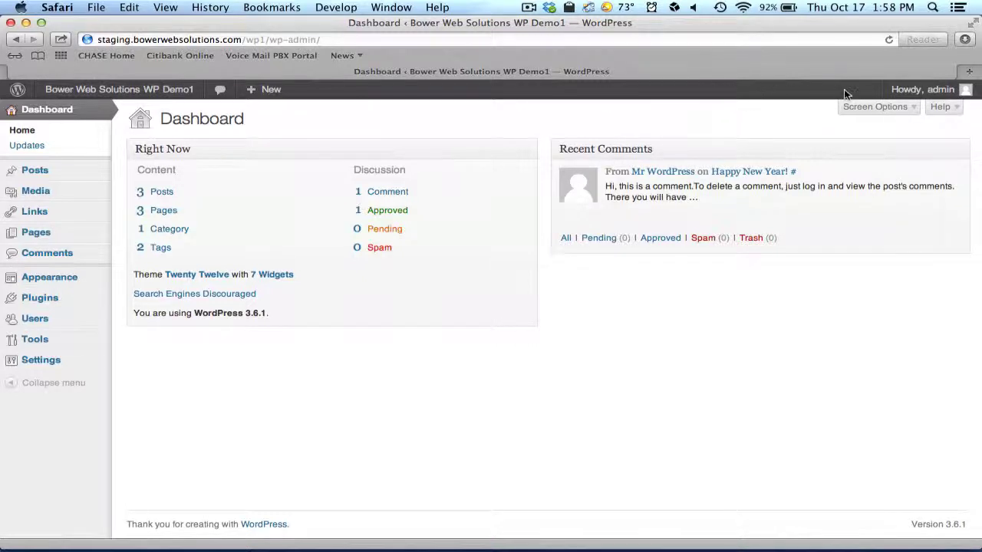
# Step: Open the logged-in account's profile for editing and look through its personal options, name and contact fields
pyautogui.moveTo(935, 92)
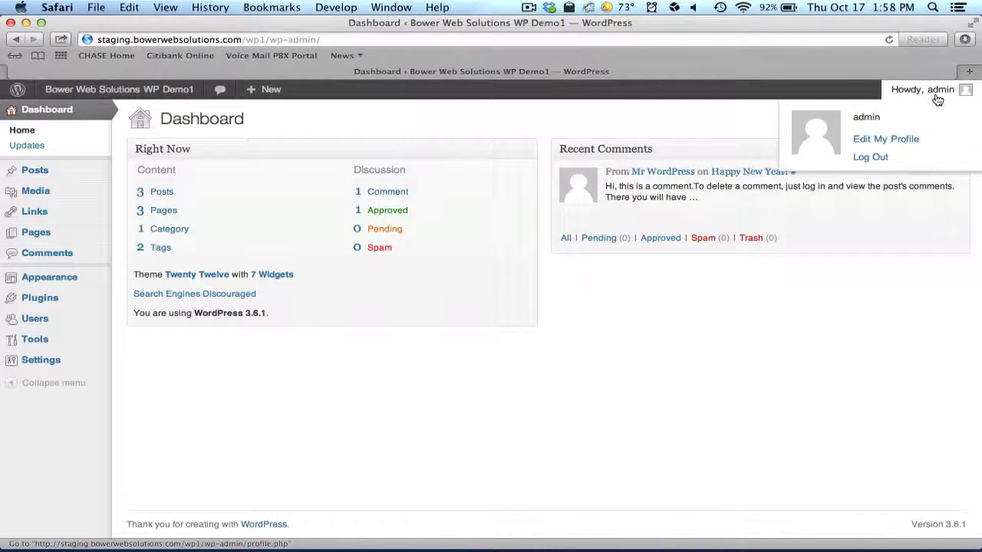
pyautogui.click(908, 143)
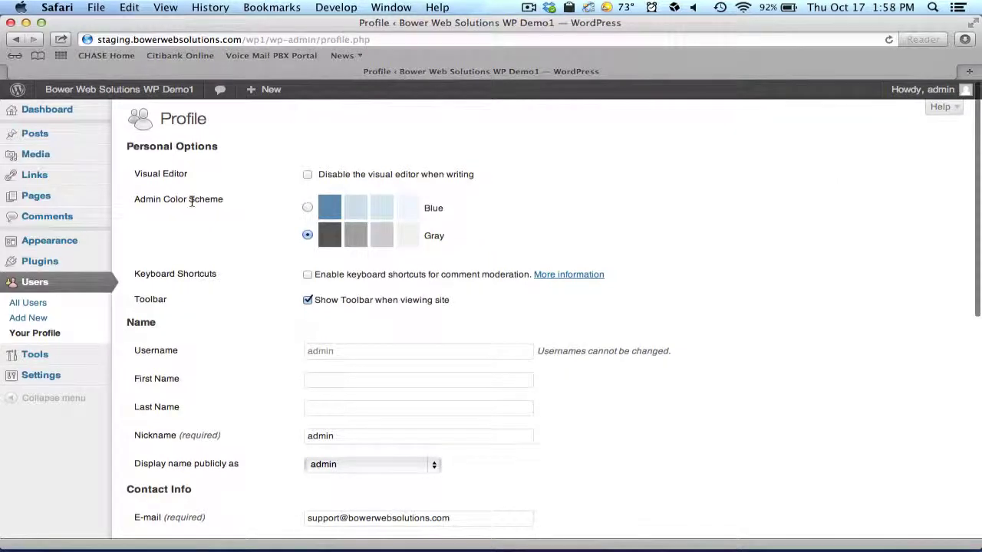
pyautogui.scroll(-2, 192, 205)
pyautogui.scroll(-5, 191, 205)
pyautogui.scroll(8, 192, 204)
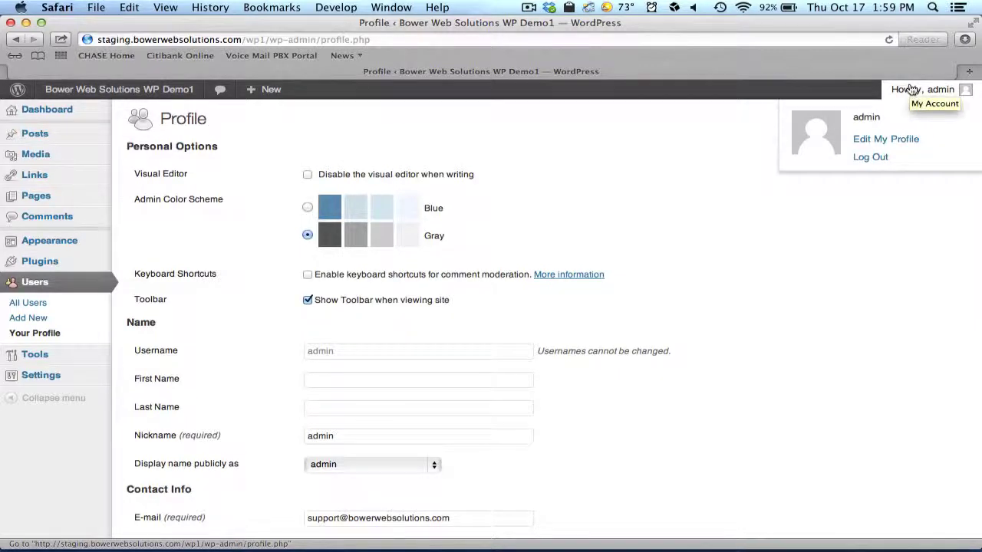
# Step: Log out of the WordPress admin account and log back in with the prefilled credentials
pyautogui.click(892, 161)
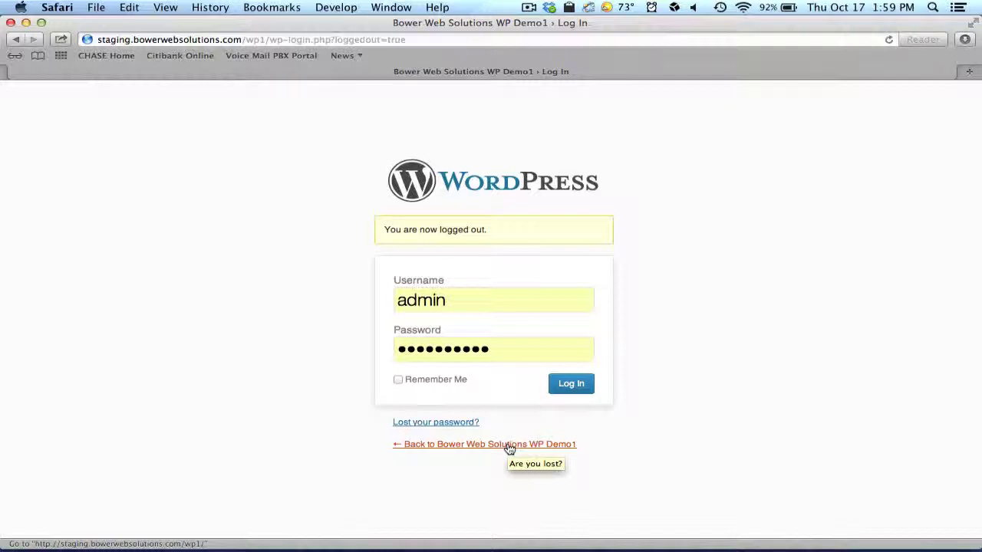
pyautogui.click(570, 387)
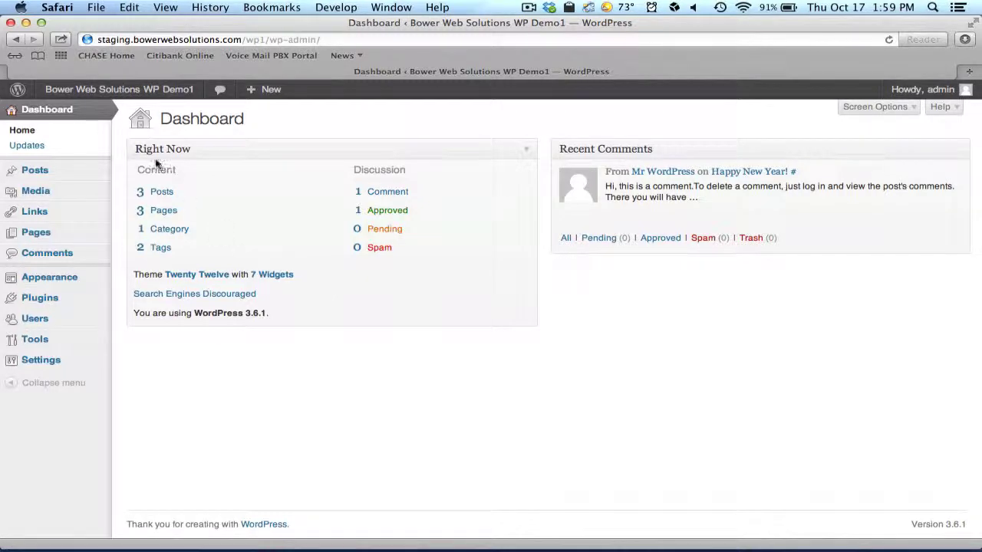
# Step: Visit the live site from the dashboard, browse its About, Blog and Home pages, and return to the dashboard
pyautogui.moveTo(95, 93)
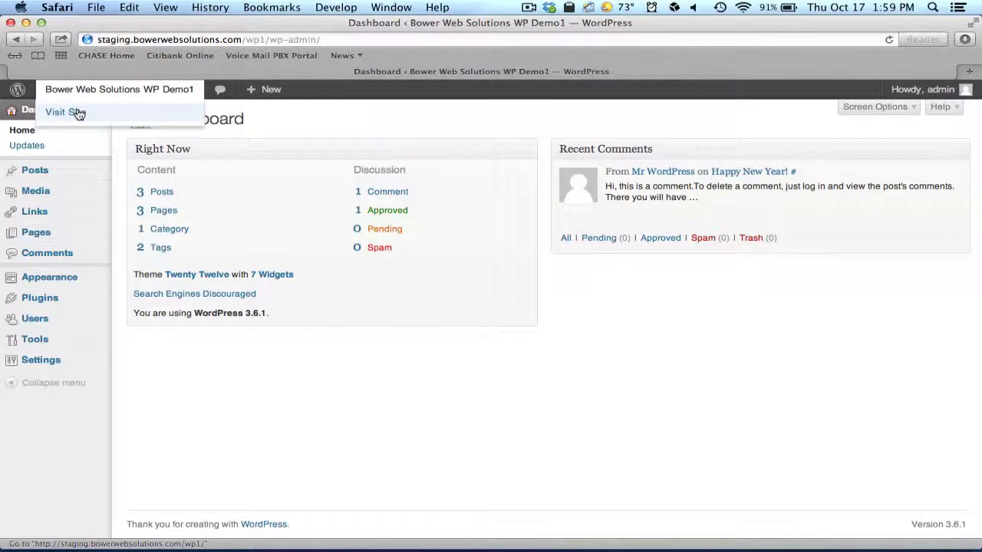
pyautogui.click(78, 112)
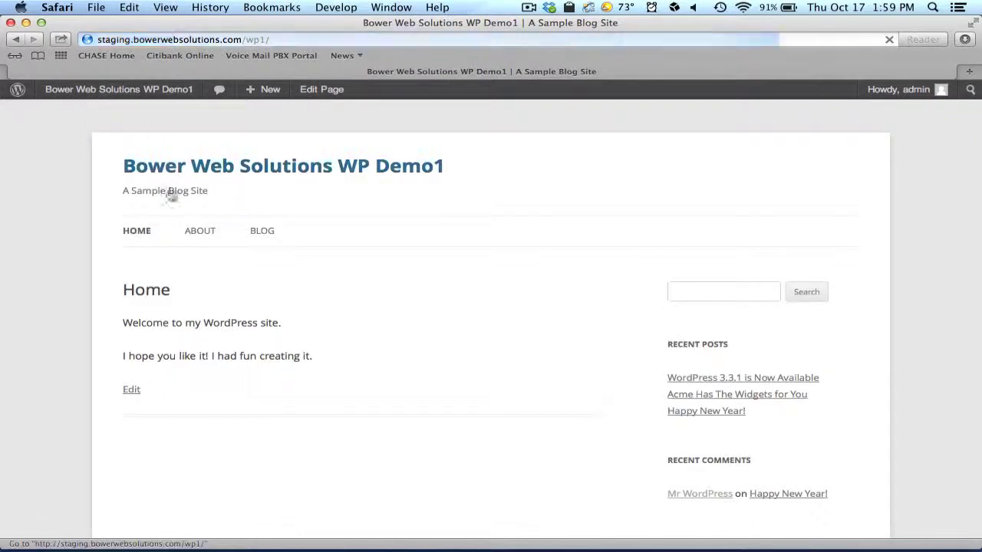
pyautogui.click(203, 231)
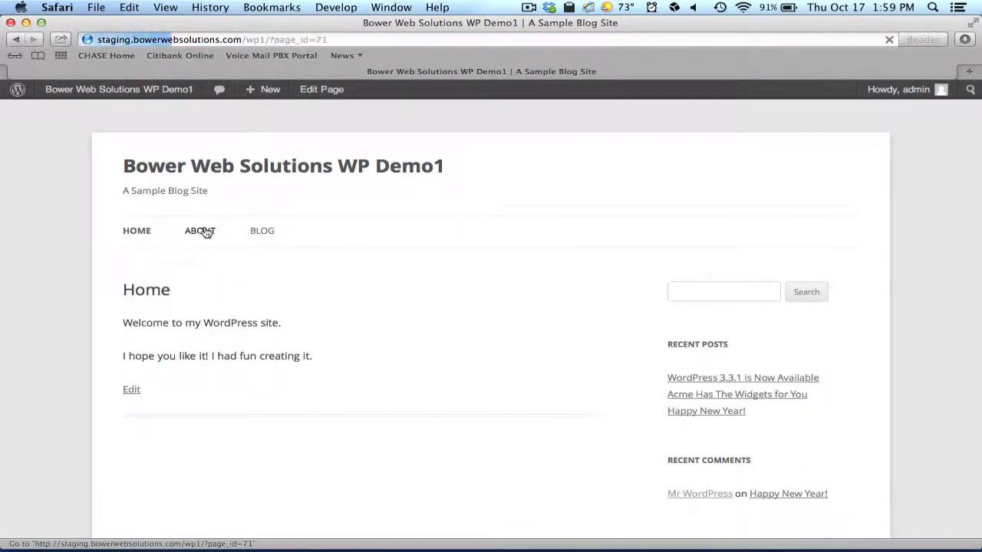
pyautogui.click(257, 231)
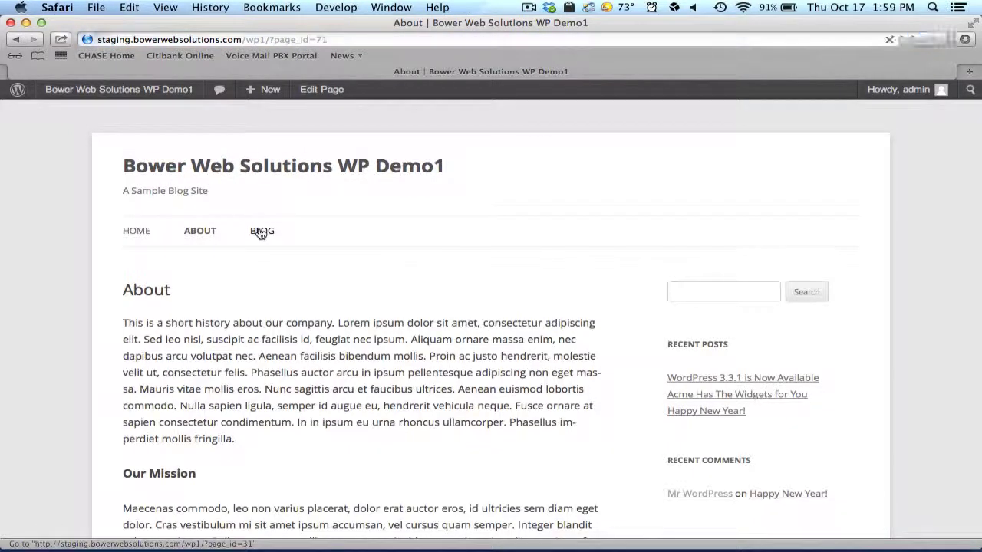
pyautogui.click(140, 233)
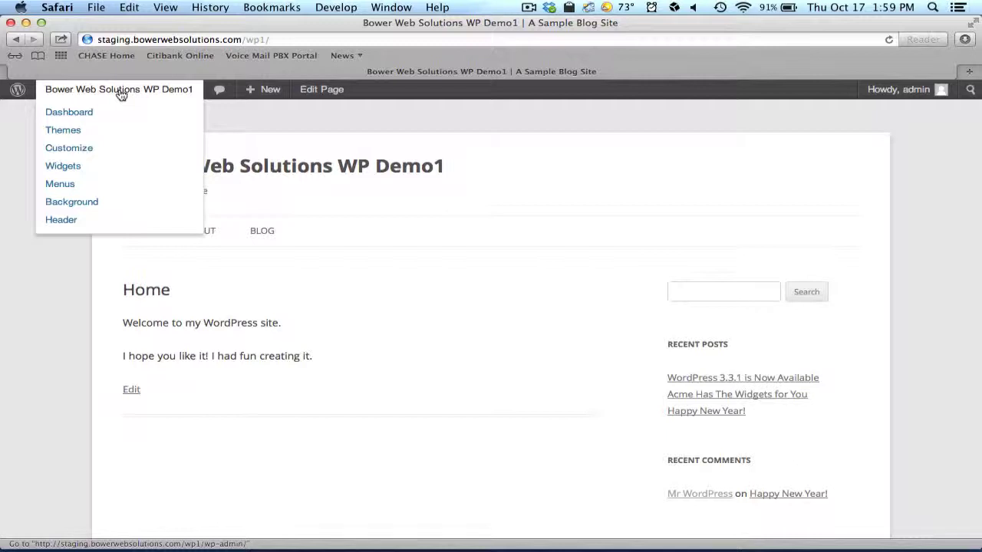
pyautogui.click(87, 115)
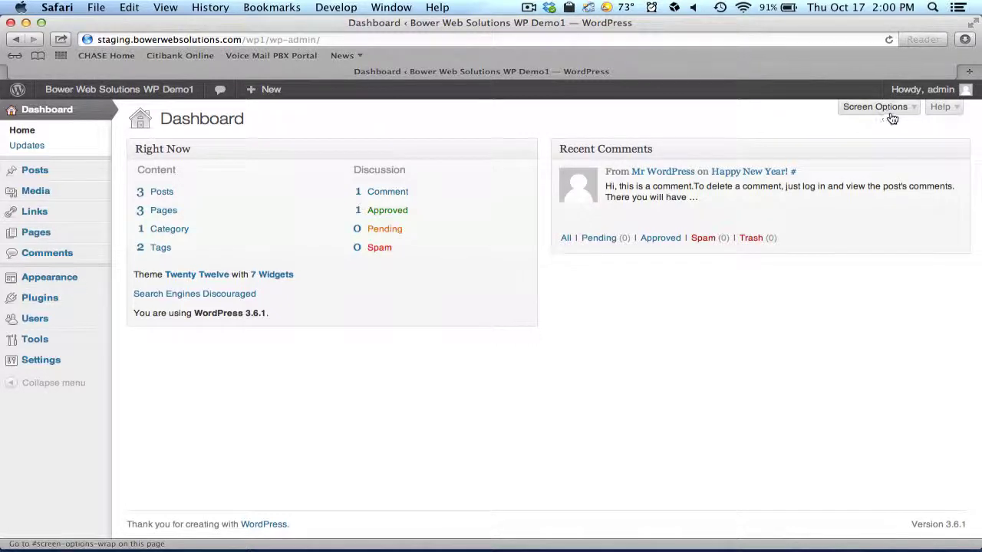
# Step: Use Screen Options to show the Incoming Links, Plugins, QuickPress and Recent Drafts boxes on the dashboard and view them
pyautogui.press('super')
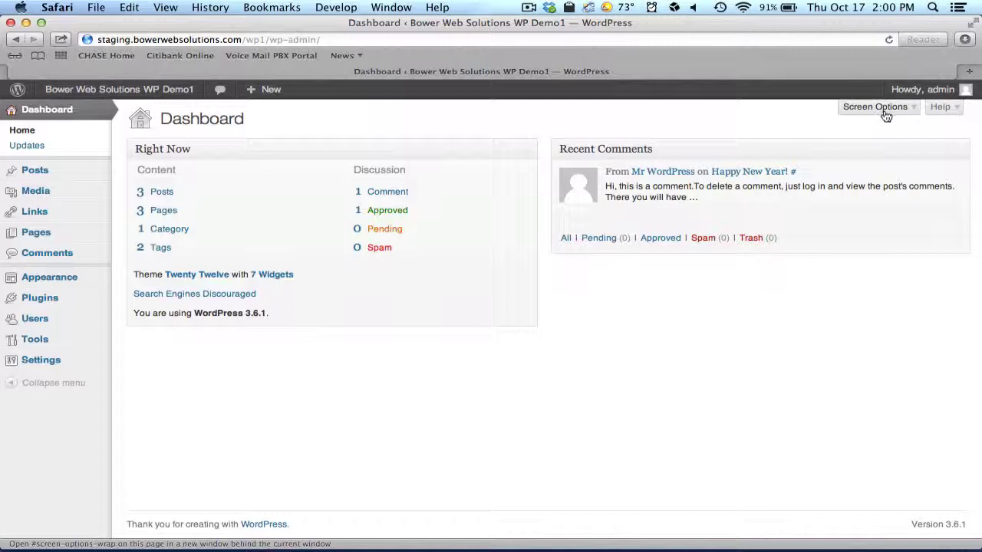
pyautogui.click(886, 113)
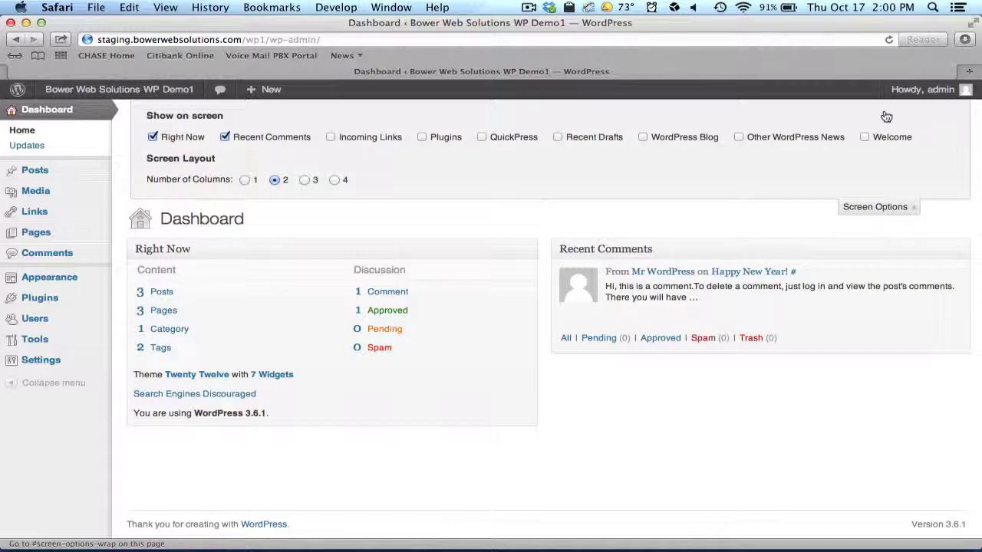
pyautogui.click(340, 136)
pyautogui.click(428, 137)
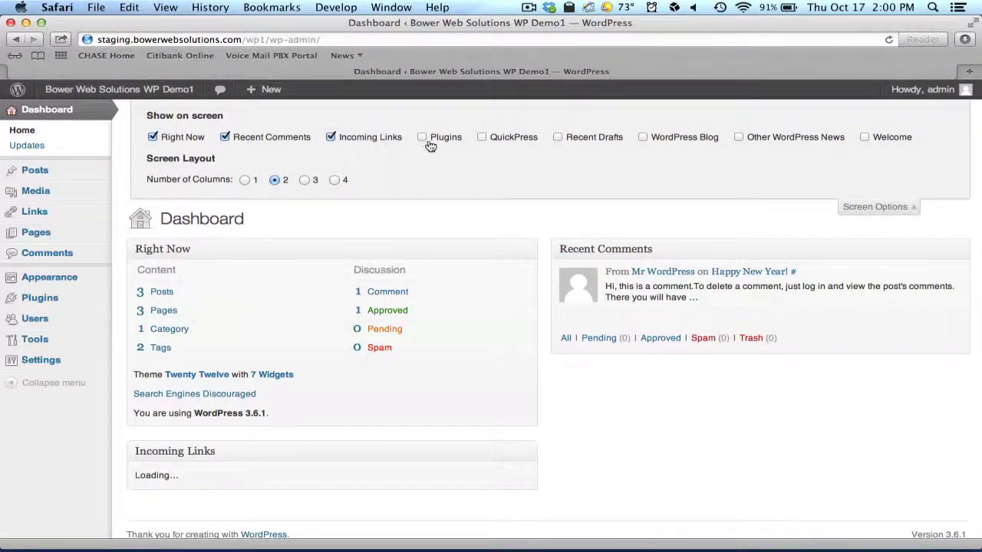
pyautogui.click(482, 138)
pyautogui.click(559, 138)
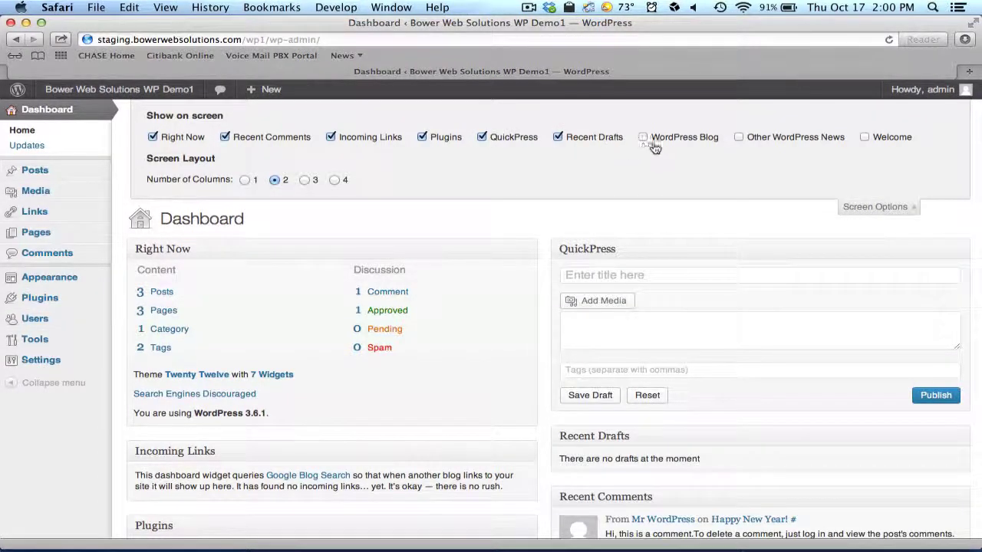
pyautogui.scroll(-3, 606, 354)
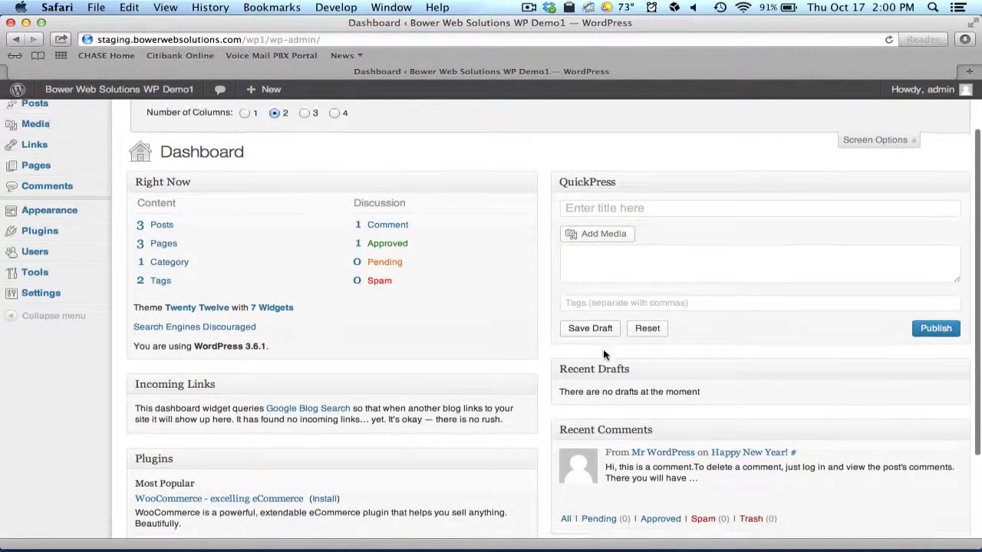
pyautogui.scroll(3, 604, 351)
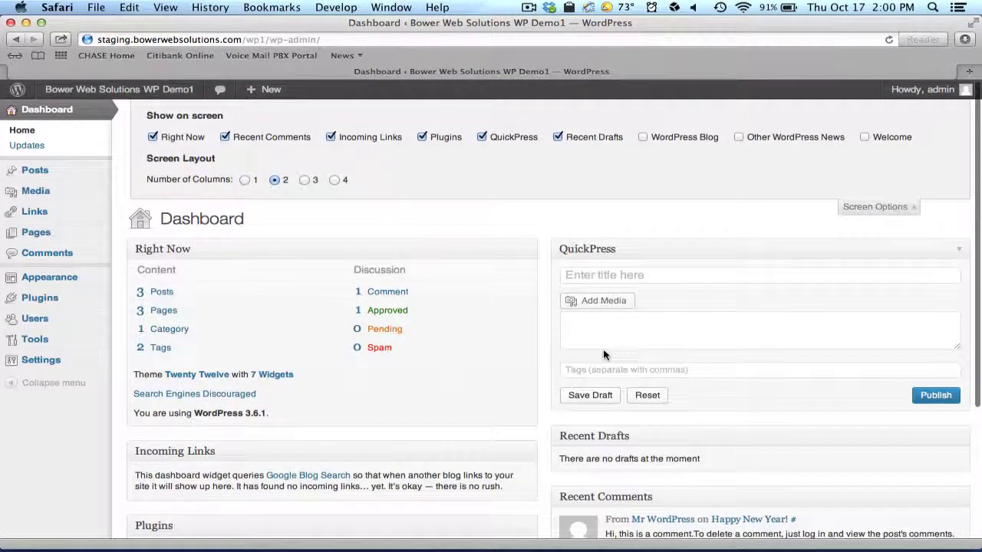
# Step: Hide the Recent Drafts, QuickPress, Plugins and Incoming Links boxes from the dashboard and close Screen Options
pyautogui.click(558, 136)
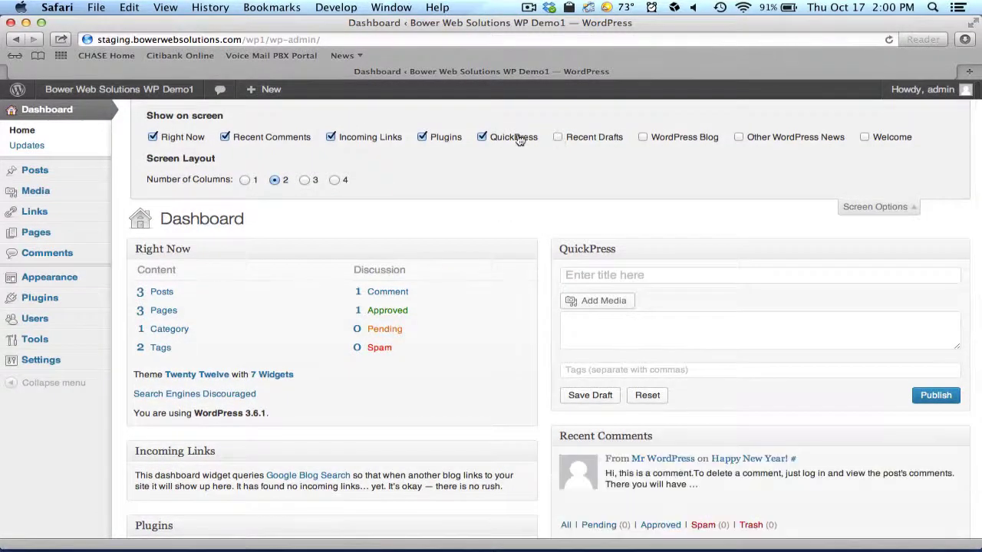
pyautogui.click(495, 136)
pyautogui.click(424, 136)
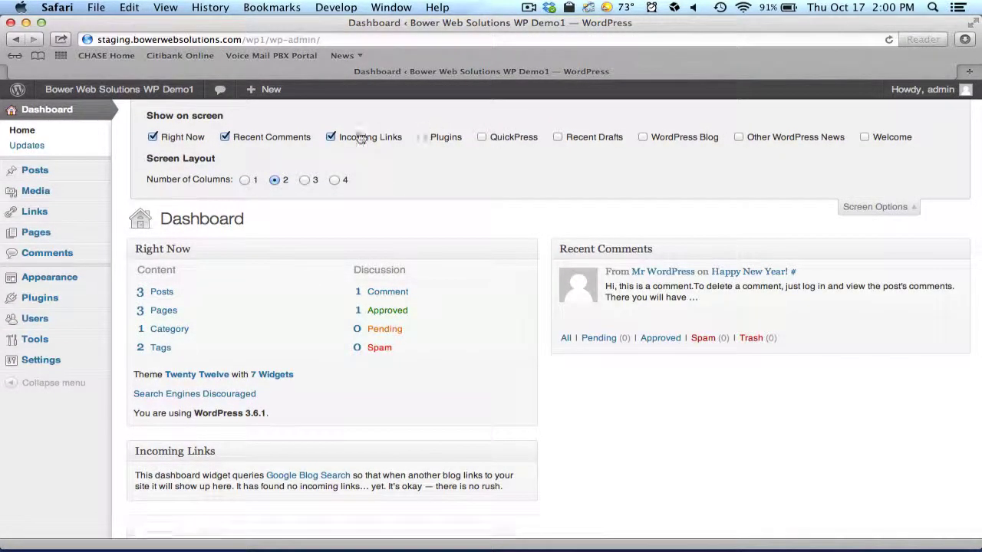
pyautogui.click(357, 138)
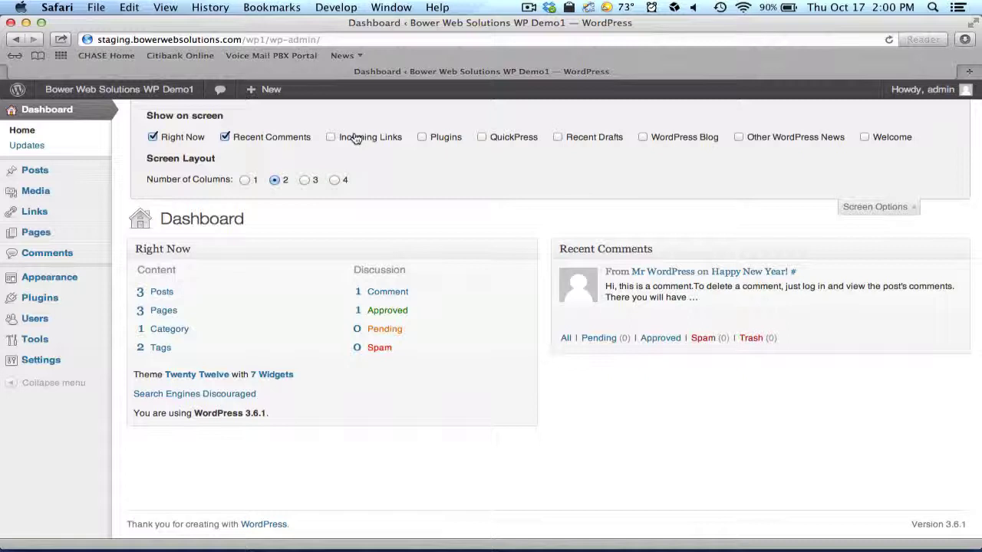
pyautogui.click(852, 217)
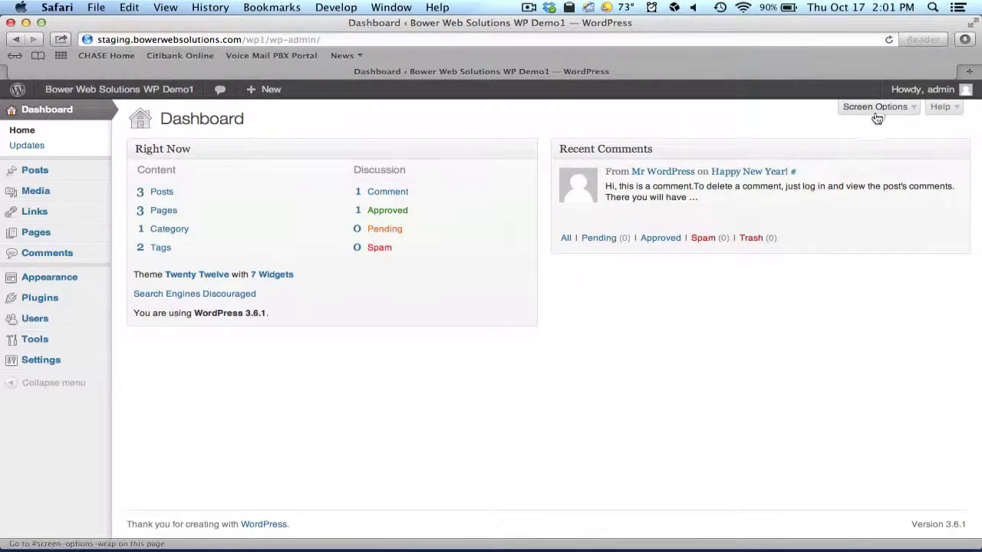
pyautogui.click(877, 115)
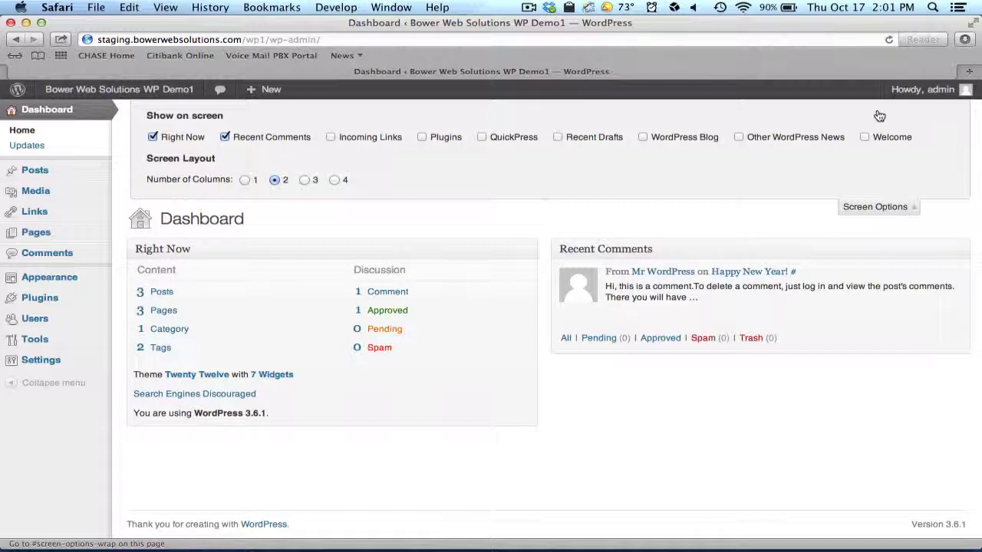
pyautogui.click(859, 209)
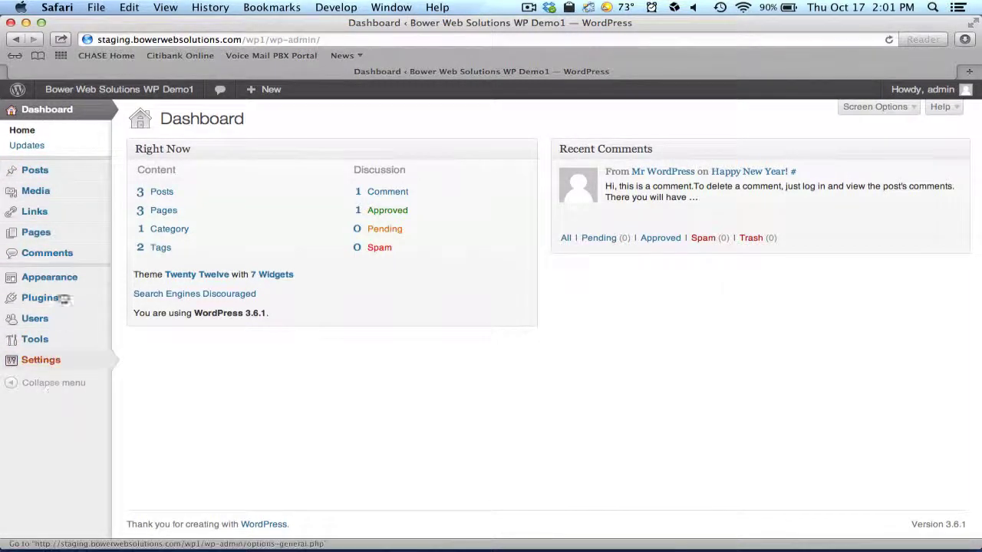
# Step: View the admin's Updates, Posts, Media Library and Links screens one after another
pyautogui.click(54, 147)
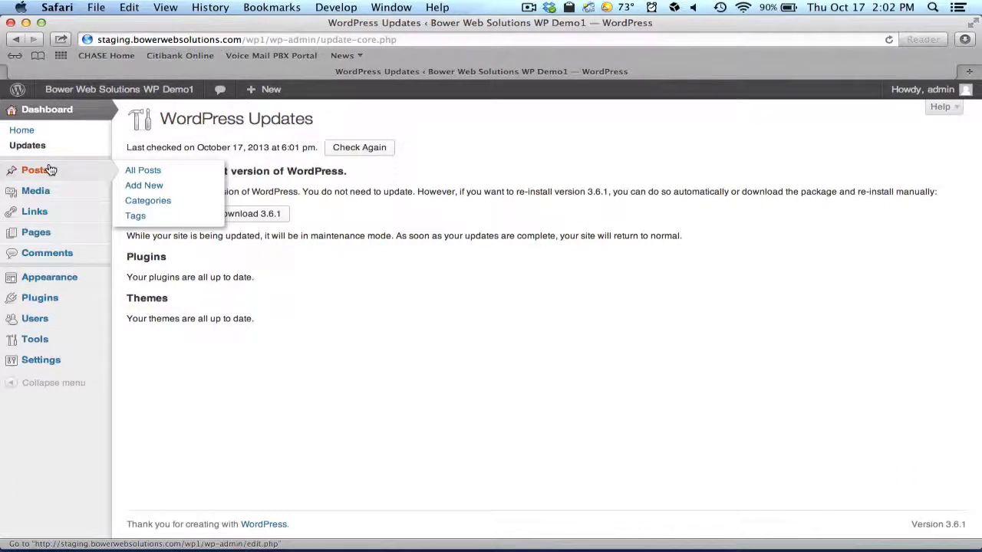
pyautogui.click(49, 169)
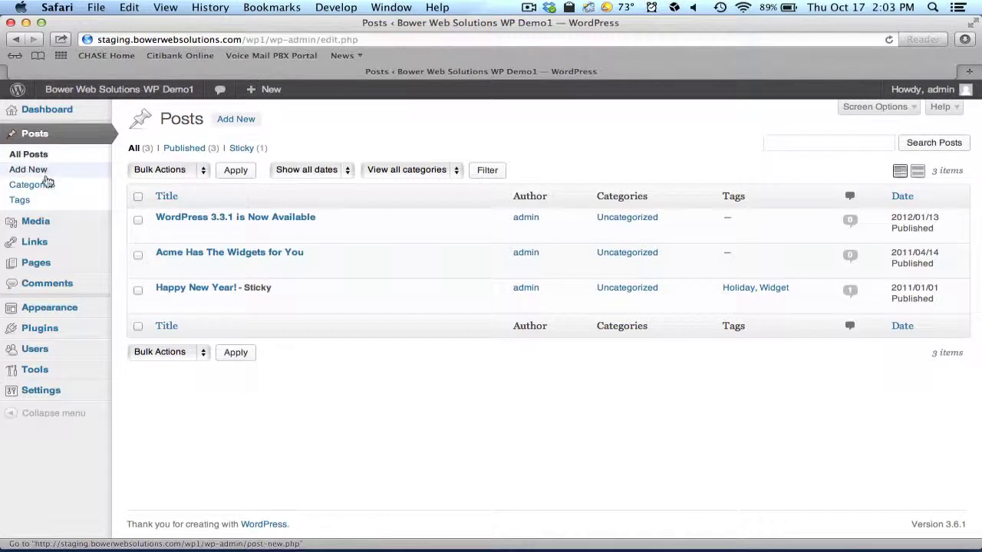
pyautogui.click(44, 222)
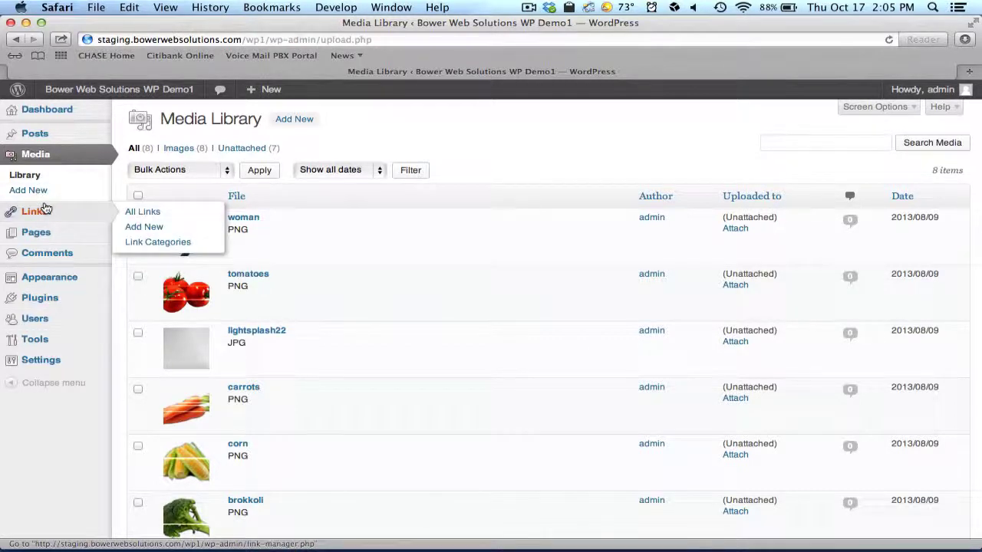
pyautogui.click(46, 209)
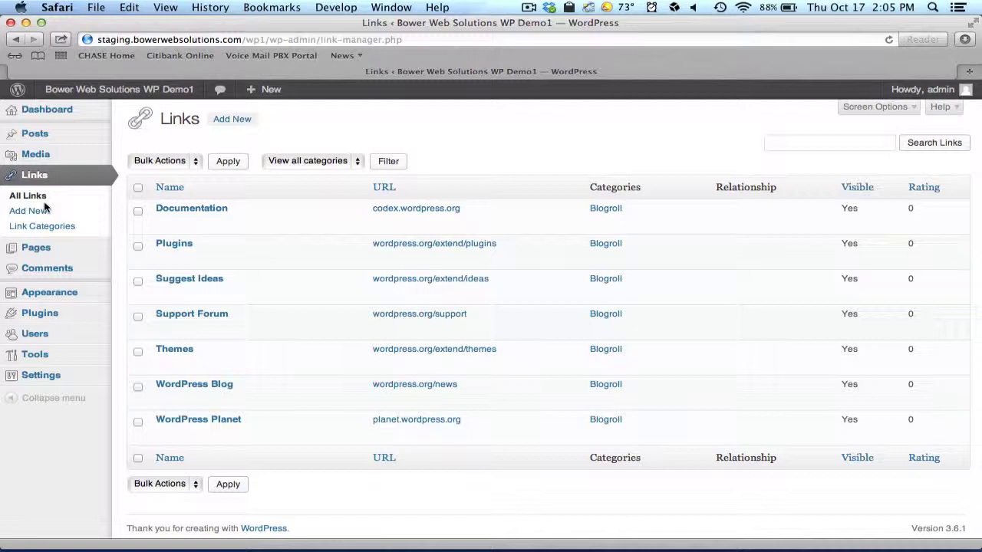
# Step: Revisit the Links section, and view the Pages, Comments and Manage Themes screens one after another
pyautogui.click(46, 227)
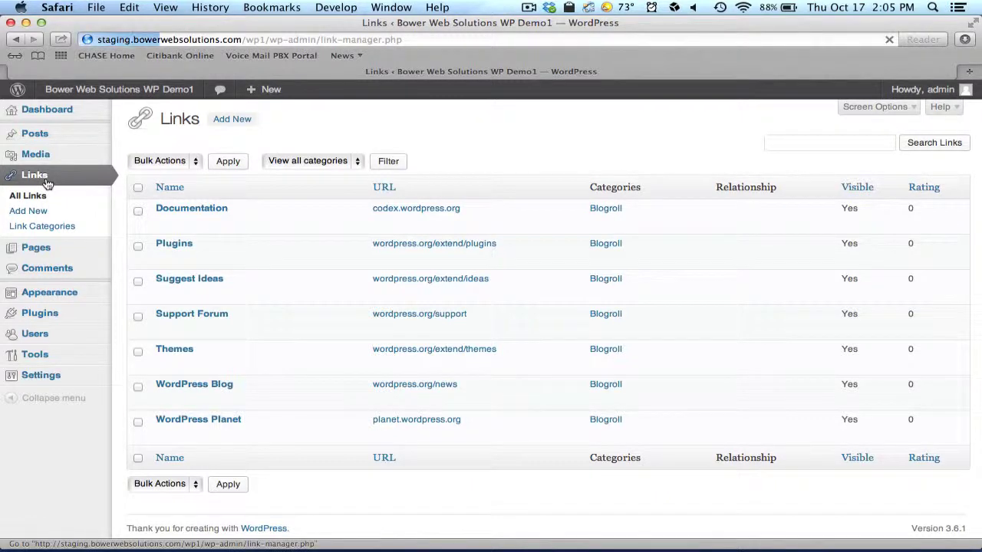
pyautogui.click(36, 248)
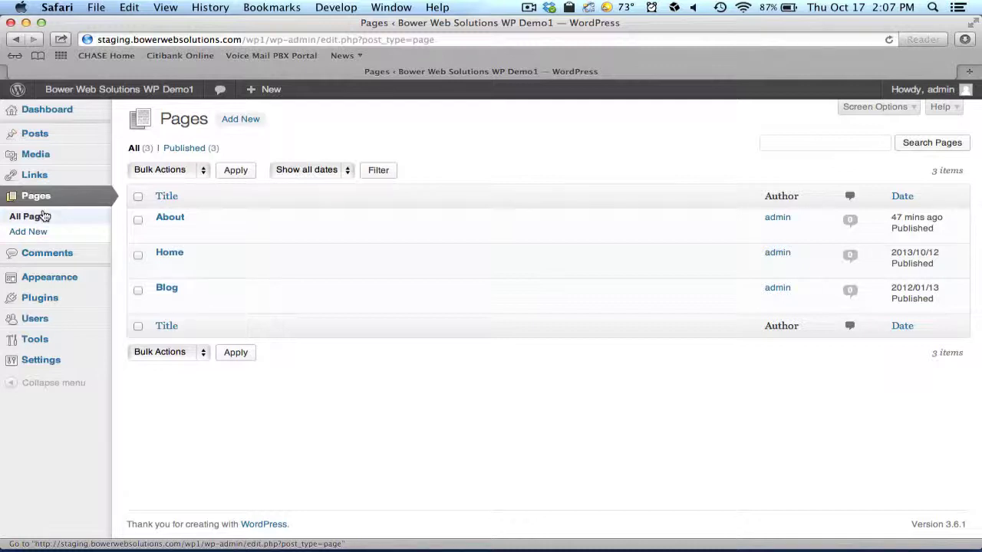
pyautogui.click(58, 255)
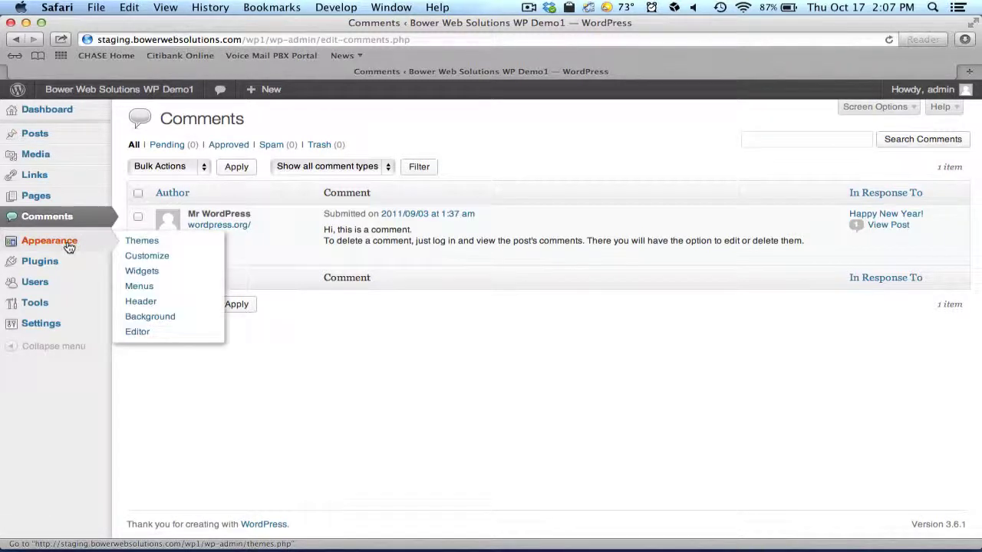
pyautogui.click(68, 244)
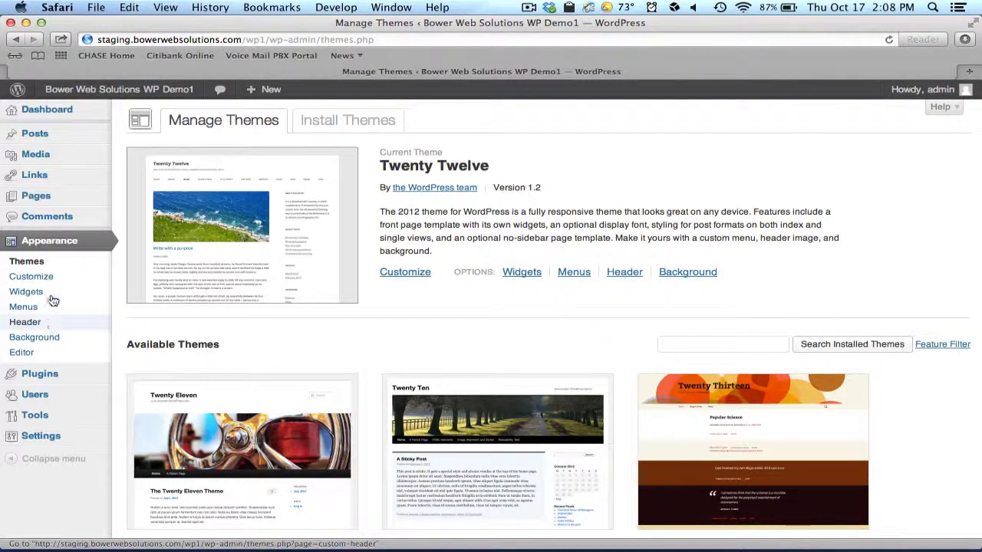
# Step: View the installed Plugins, Users, Tools and General Settings screens in turn
pyautogui.click(60, 373)
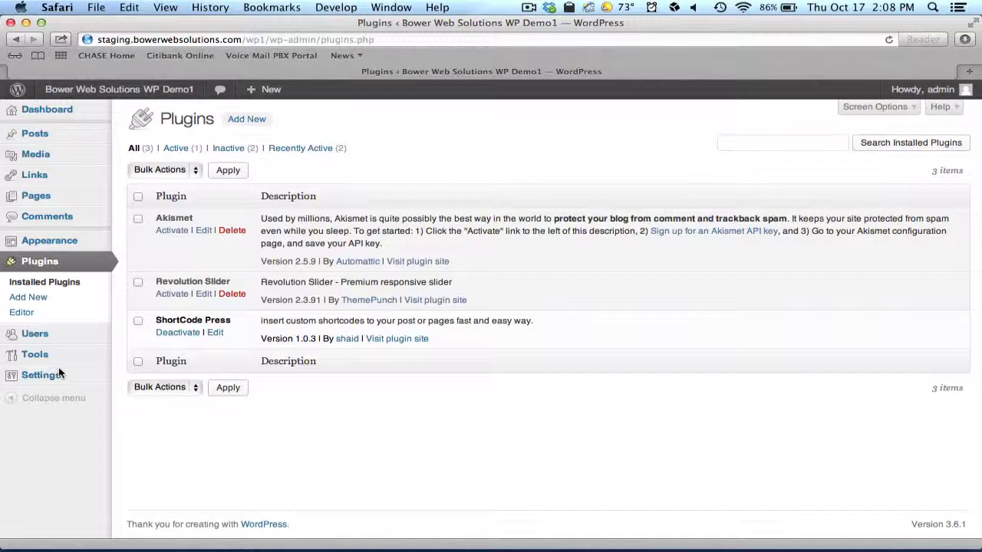
pyautogui.moveTo(60, 354)
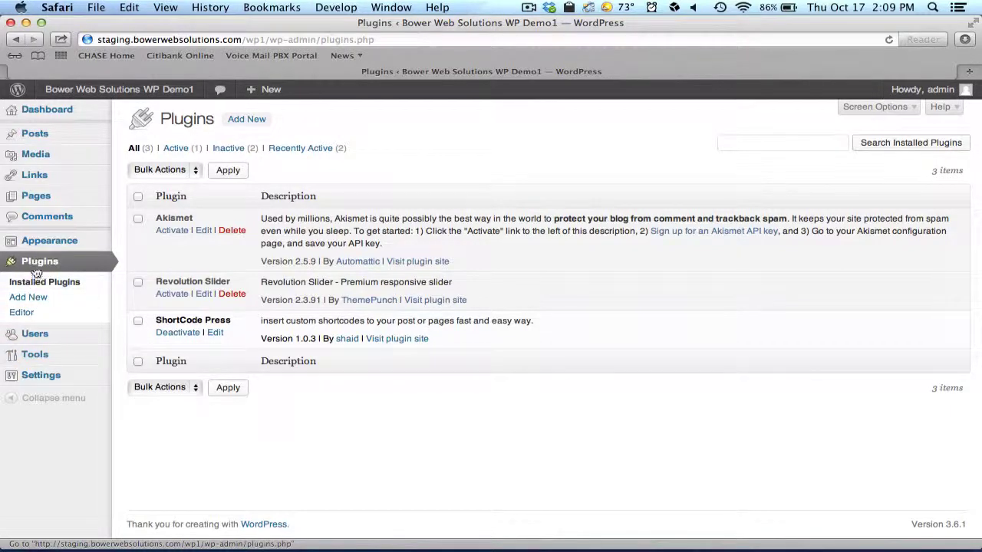
pyautogui.click(43, 335)
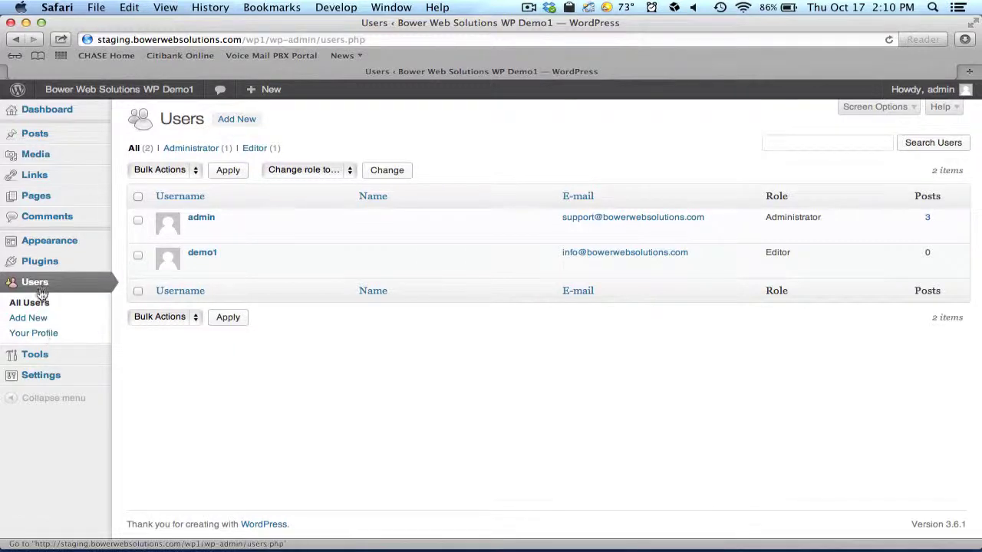
pyautogui.click(52, 356)
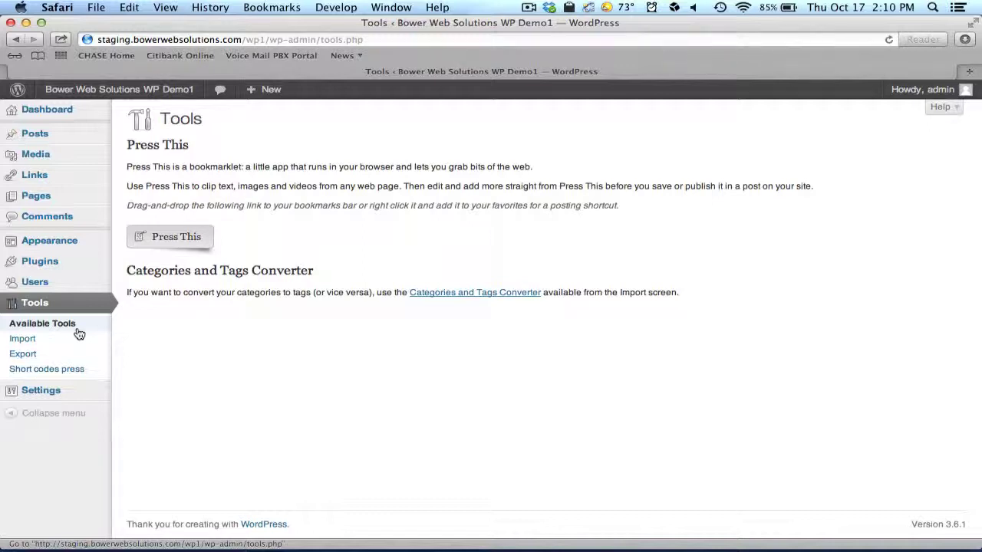
pyautogui.click(60, 394)
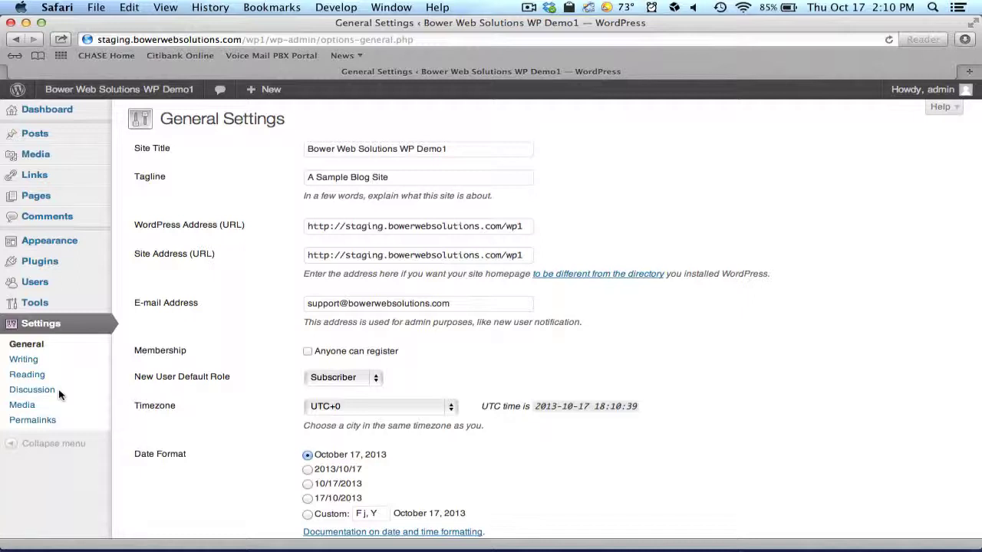
pyautogui.click(61, 326)
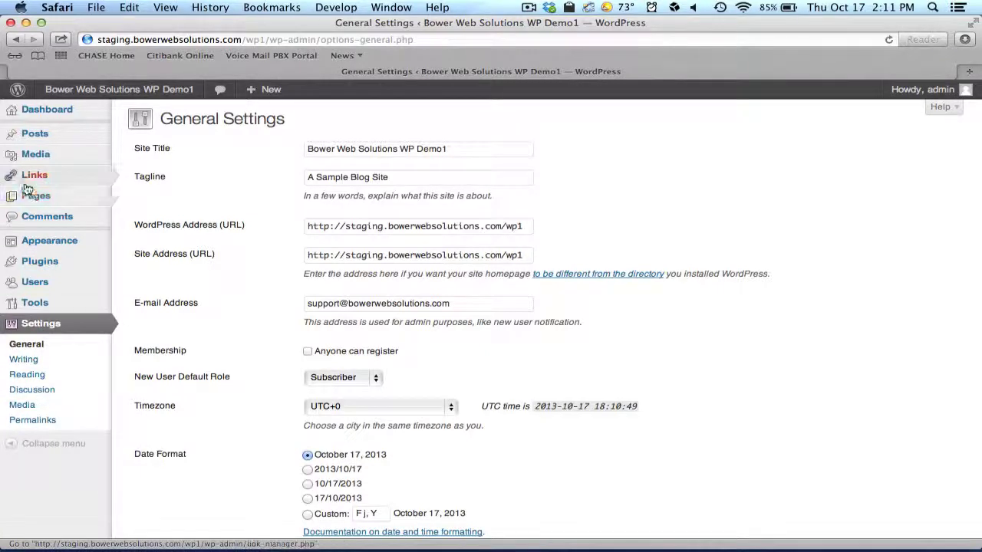
# Step: Collapse the admin navigation menu to icons and expand it again to its full width
pyautogui.moveTo(10, 163)
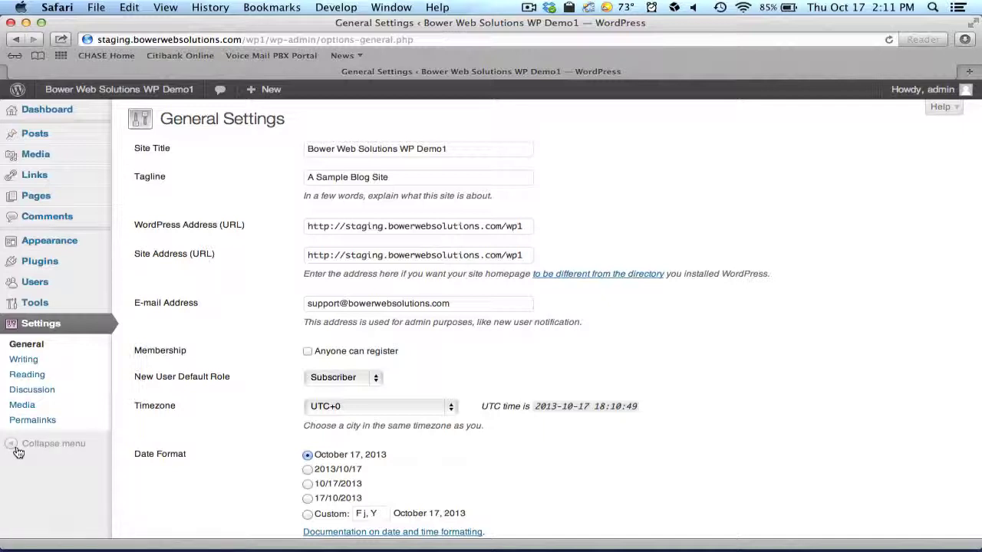
pyautogui.click(18, 451)
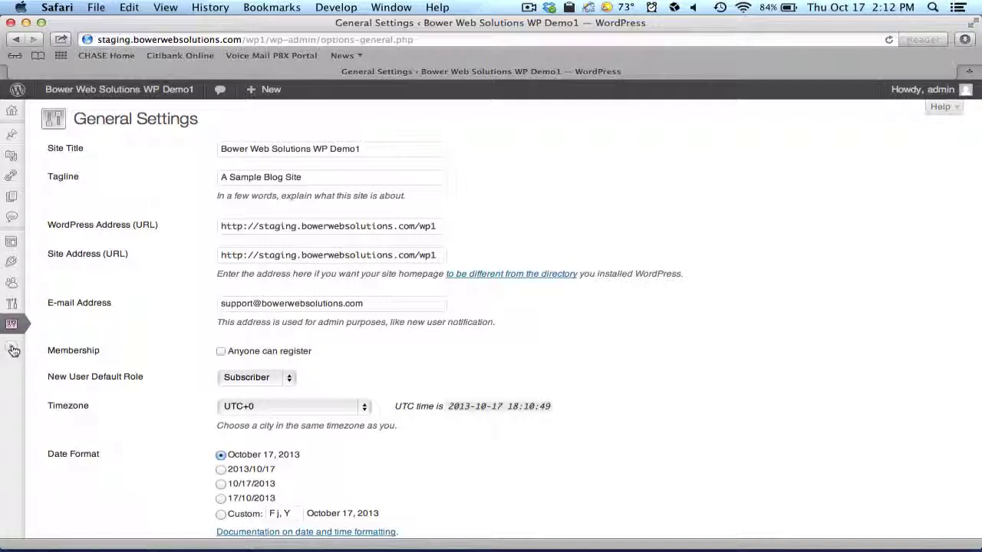
pyautogui.click(13, 350)
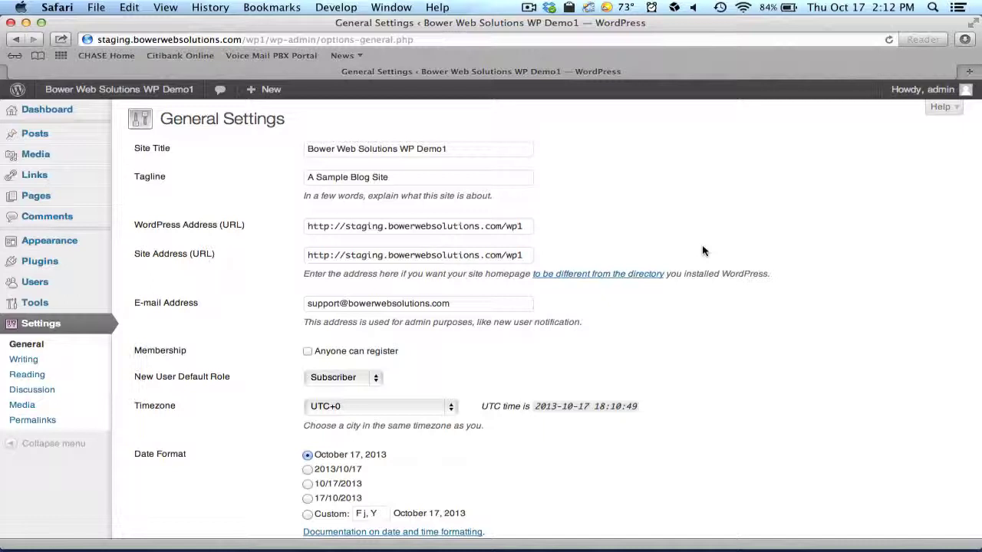
# Step: Log out of the WordPress admin account
pyautogui.moveTo(965, 91)
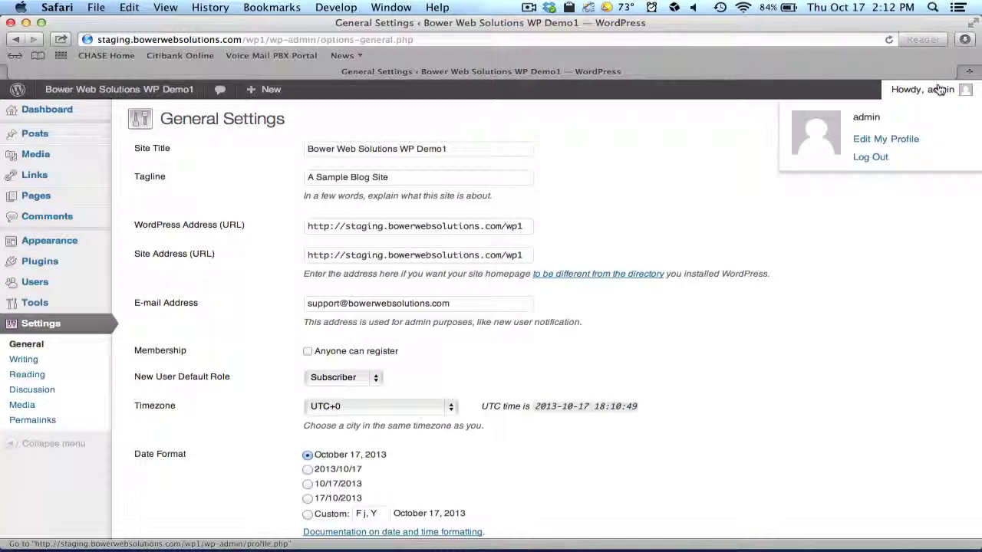
pyautogui.click(891, 158)
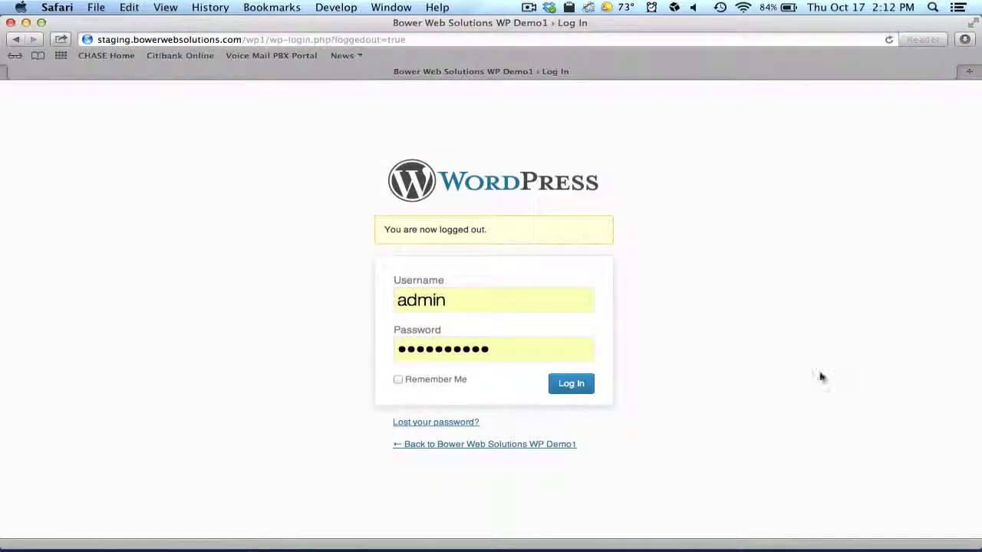
# Step: Go back to the public home page of Bower Web Solutions WP Demo1 and close the browser window
pyautogui.click(536, 446)
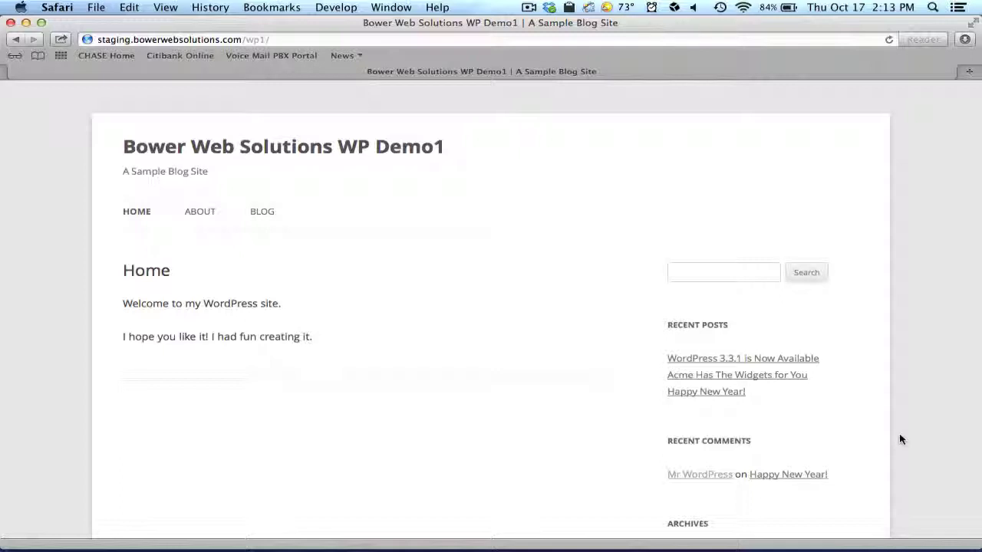
pyautogui.press('super+w')
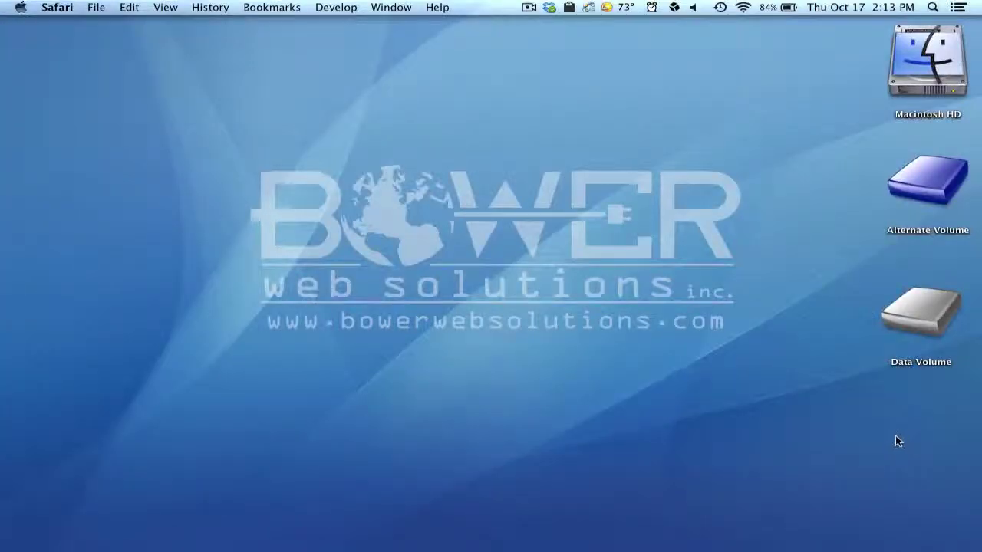